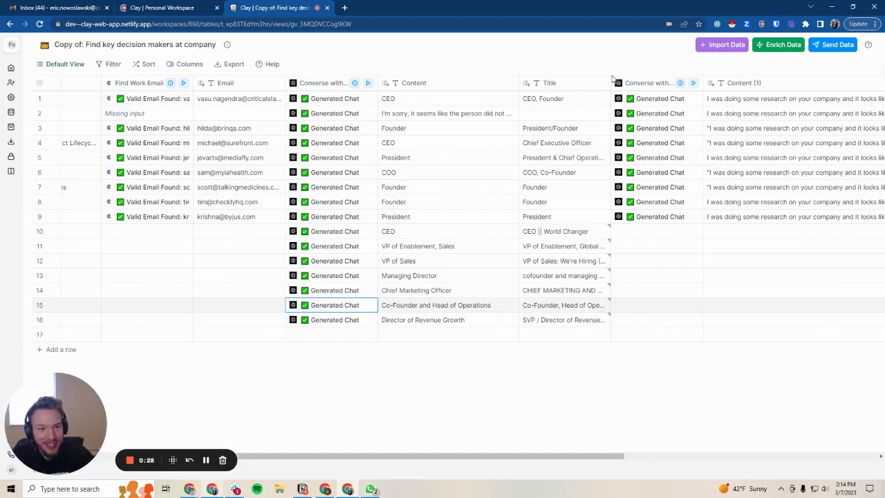
# - Drag the Title column wider so the full LinkedIn job titles show
pyautogui.moveTo(612, 78); pyautogui.dragTo(761, 81)
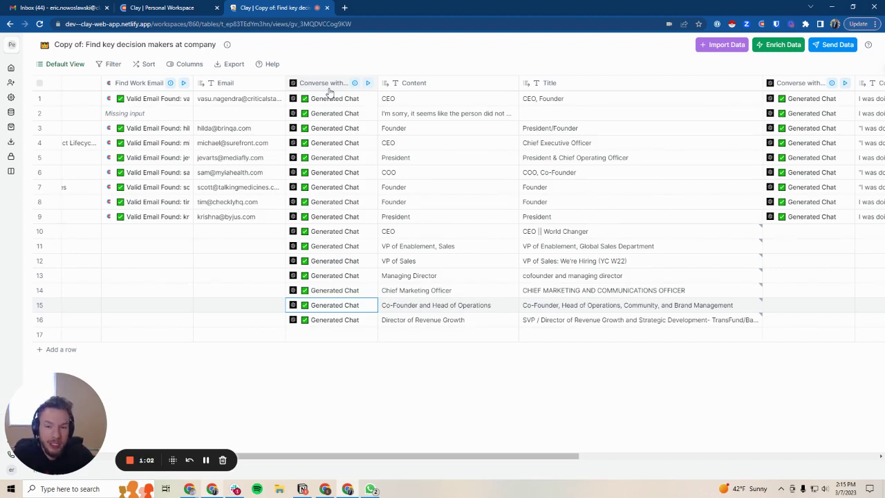
# - Open the Converse with ChatGPT settings and review prompt Messages #1–#4 and their example titles
pyautogui.click(330, 86)
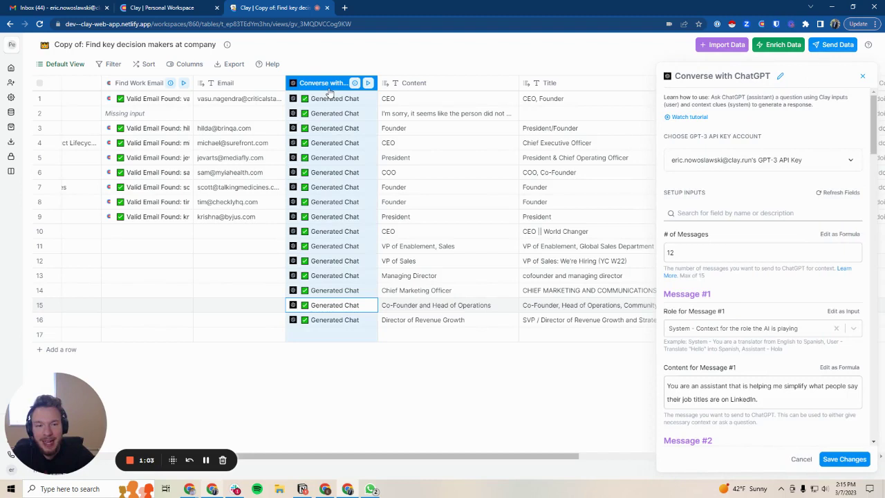
pyautogui.scroll(-2, 722, 194)
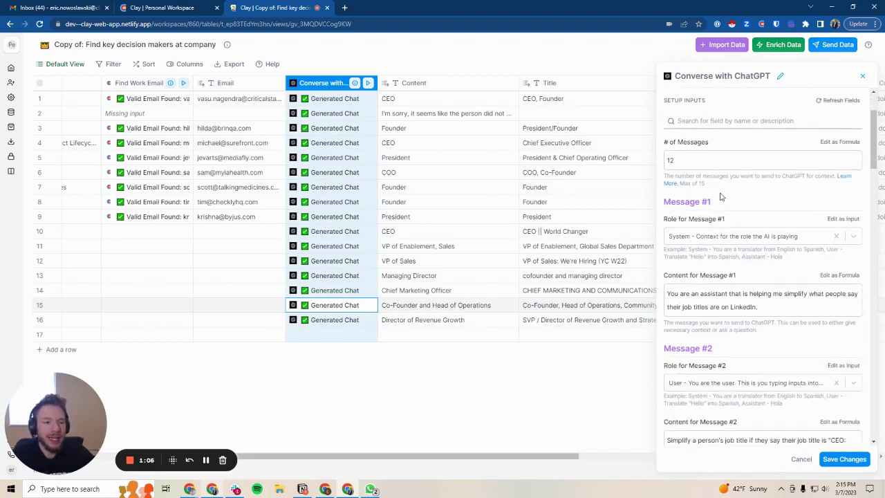
pyautogui.scroll(2, 722, 194)
pyautogui.scroll(-1, 762, 247)
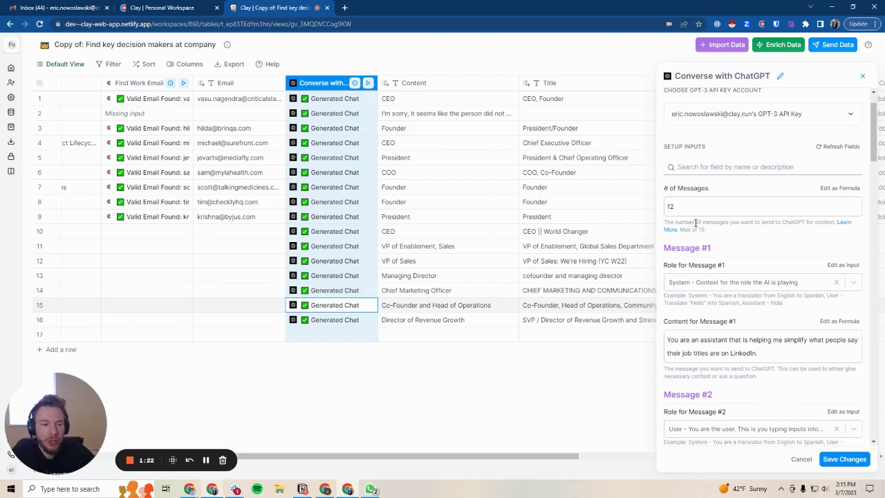
pyautogui.scroll(-2, 695, 224)
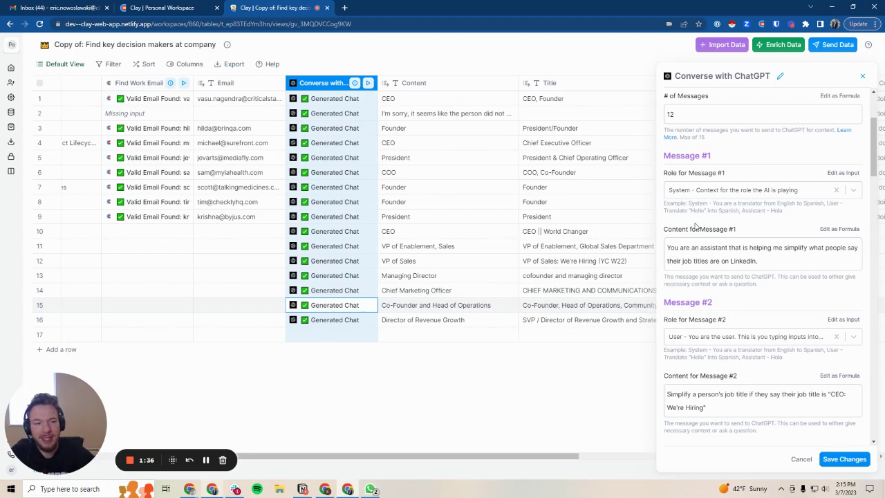
pyautogui.scroll(-5, 696, 225)
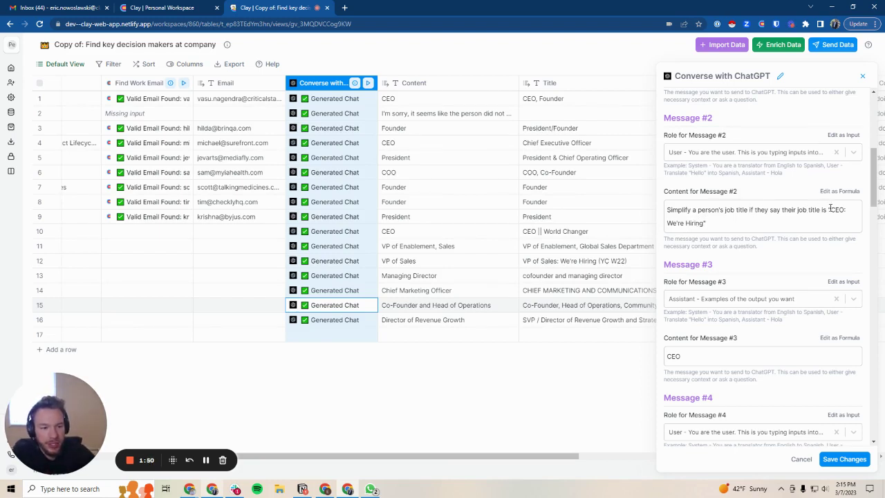
pyautogui.scroll(-2, 735, 229)
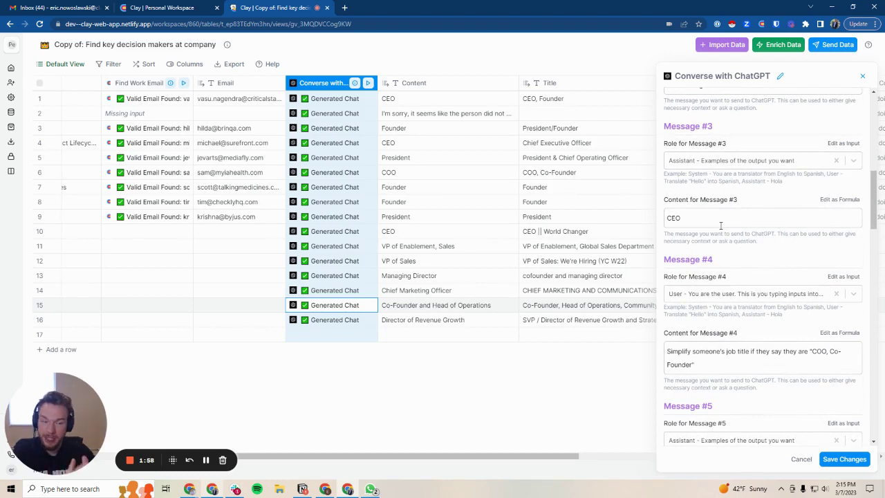
pyautogui.scroll(1, 720, 225)
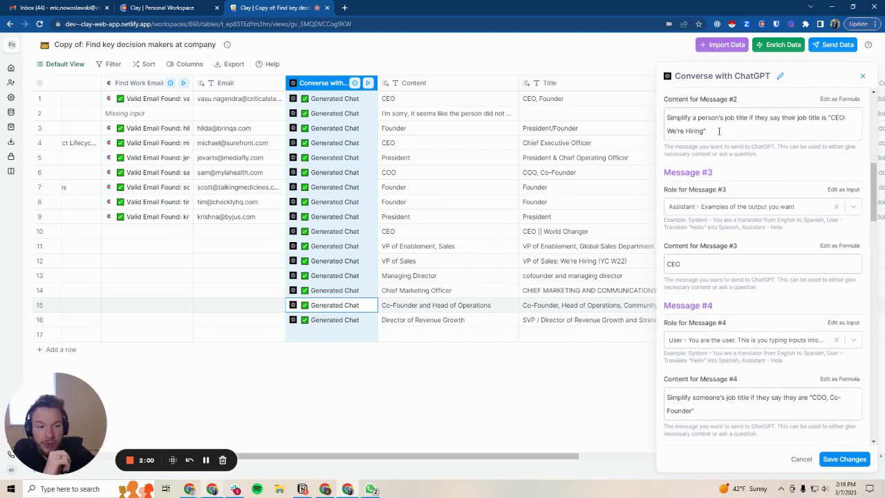
pyautogui.moveTo(709, 132); pyautogui.dragTo(830, 117)
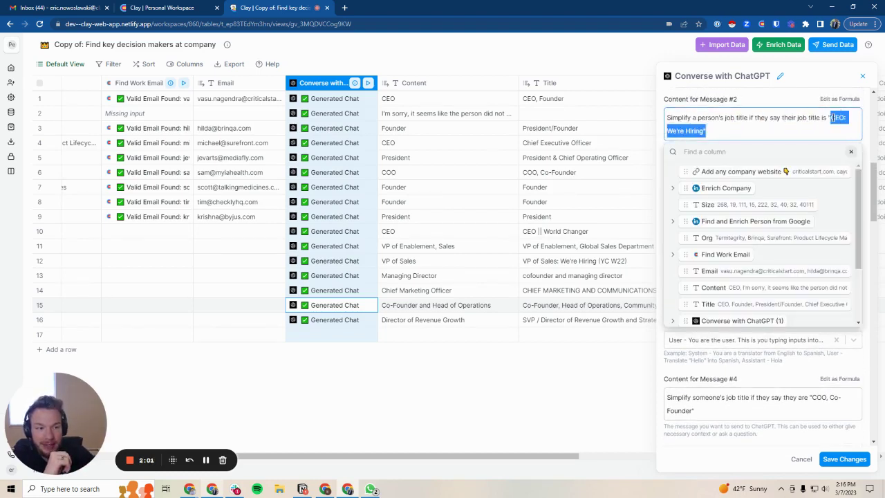
pyautogui.click(851, 151)
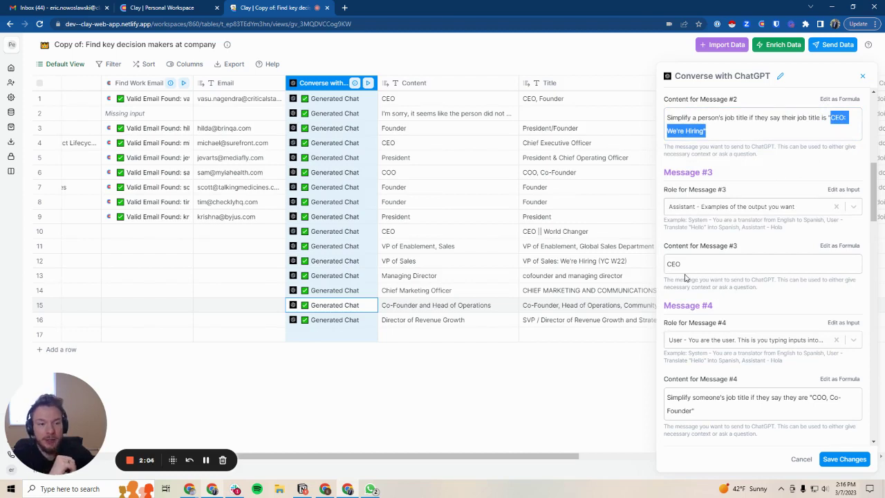
pyautogui.scroll(-4, 726, 221)
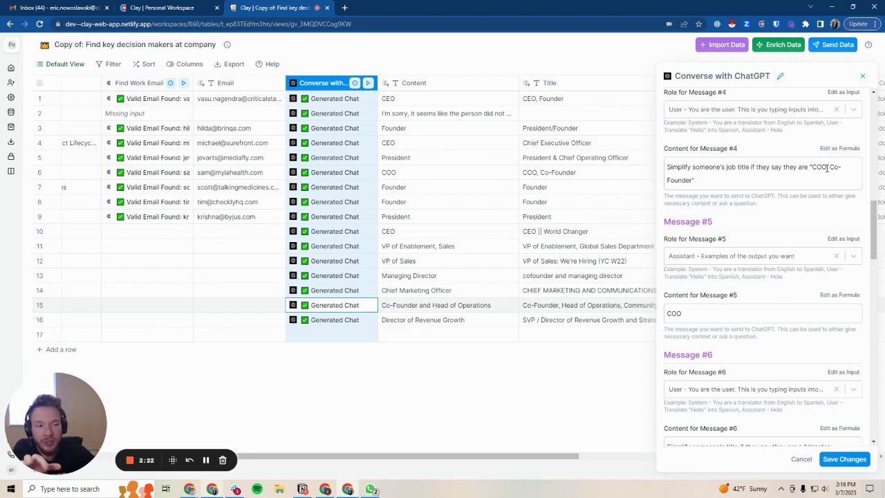
pyautogui.doubleClick(823, 167)
pyautogui.write('COO,')
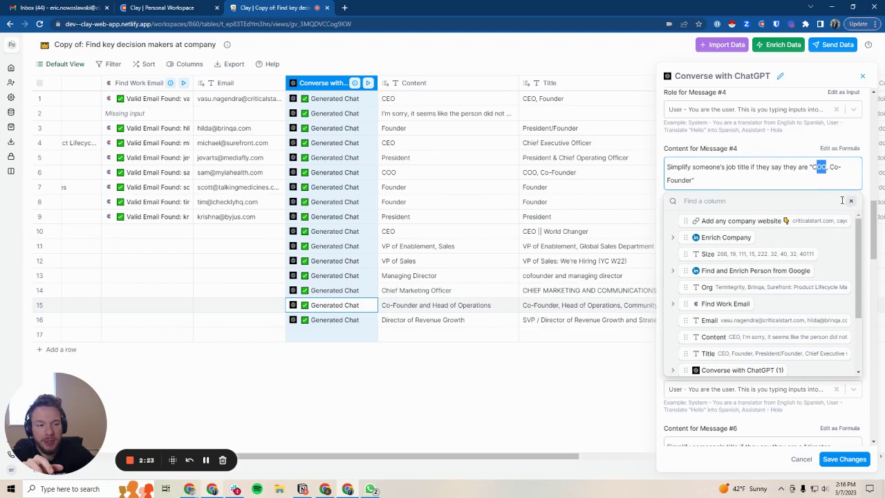
pyautogui.click(851, 201)
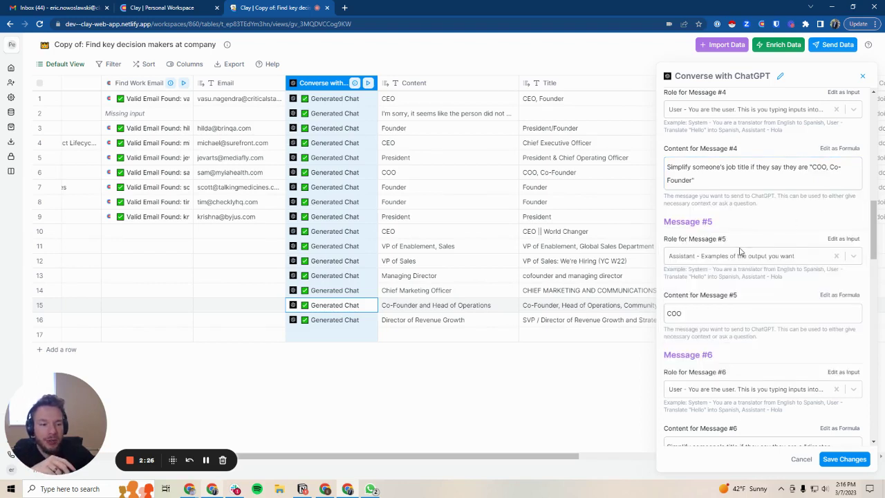
pyautogui.scroll(-3, 707, 243)
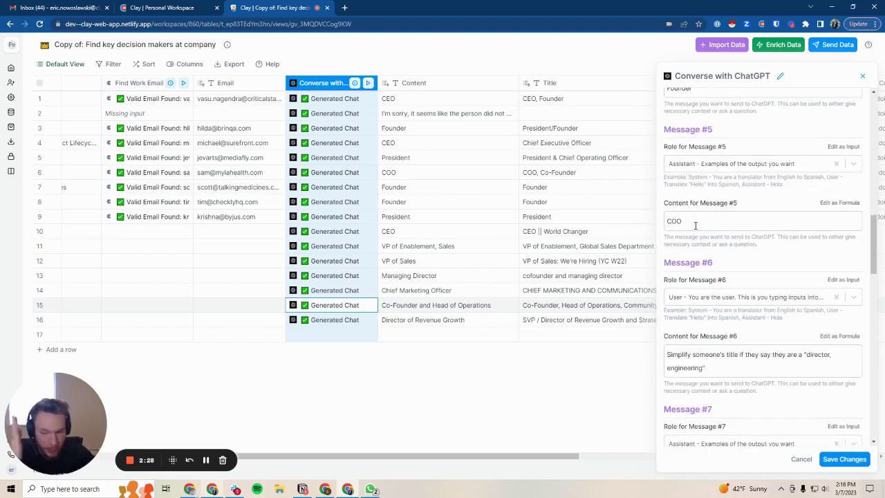
pyautogui.scroll(-2, 699, 225)
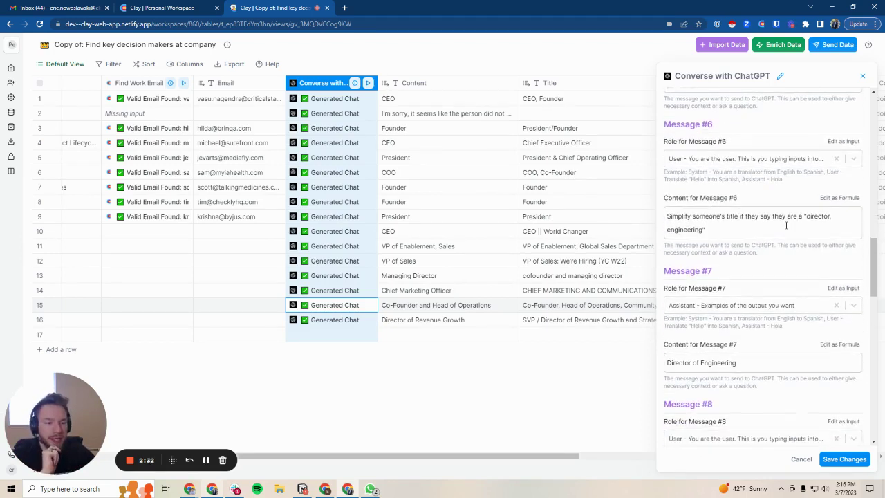
pyautogui.scroll(-2, 721, 234)
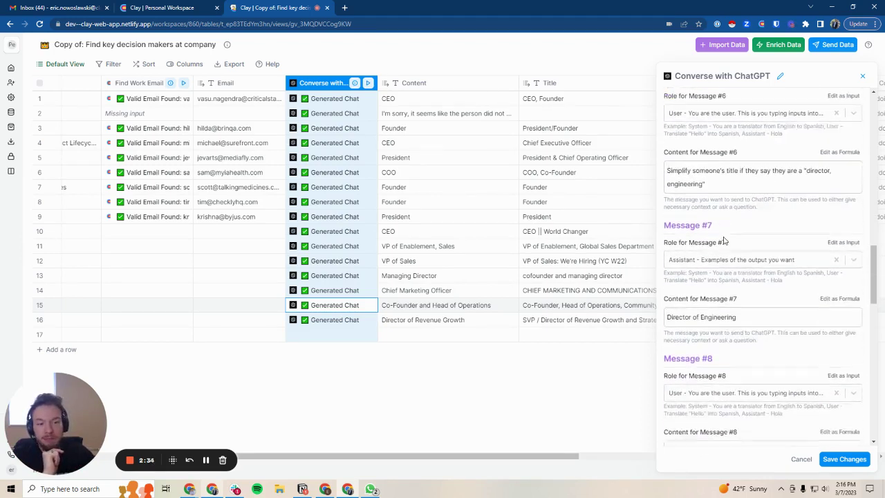
pyautogui.scroll(1, 723, 232)
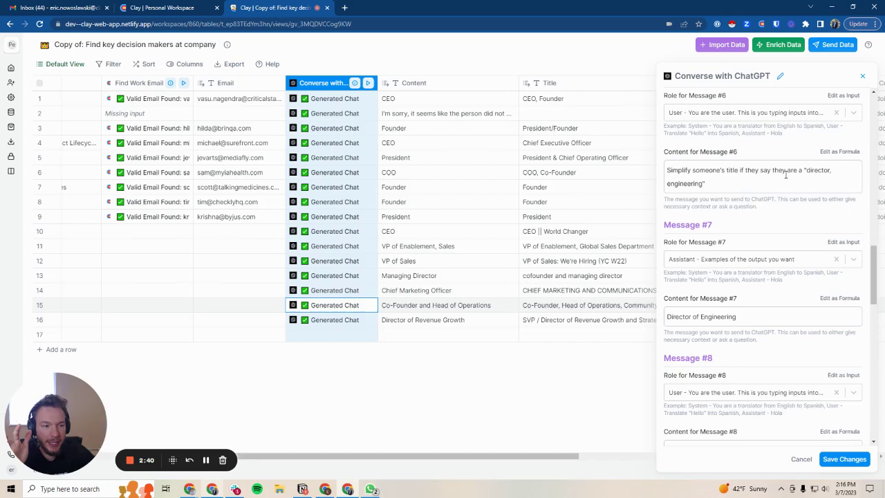
pyautogui.scroll(-1, 735, 206)
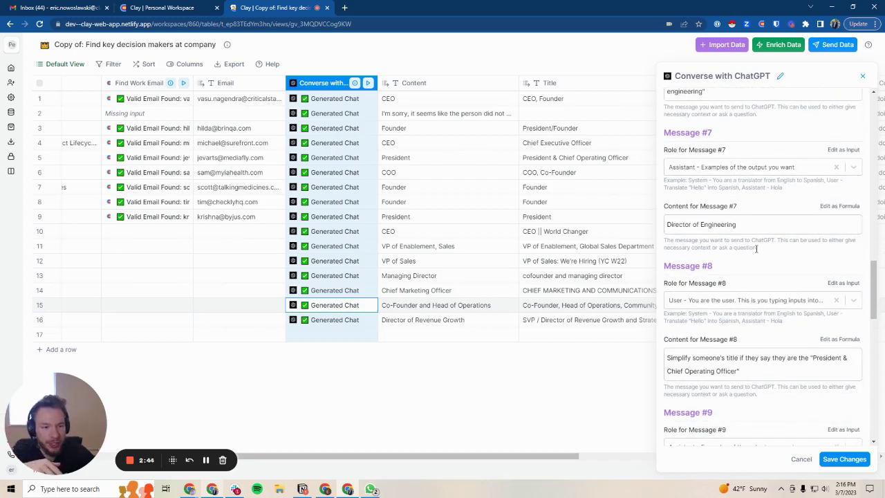
pyautogui.scroll(-2, 757, 238)
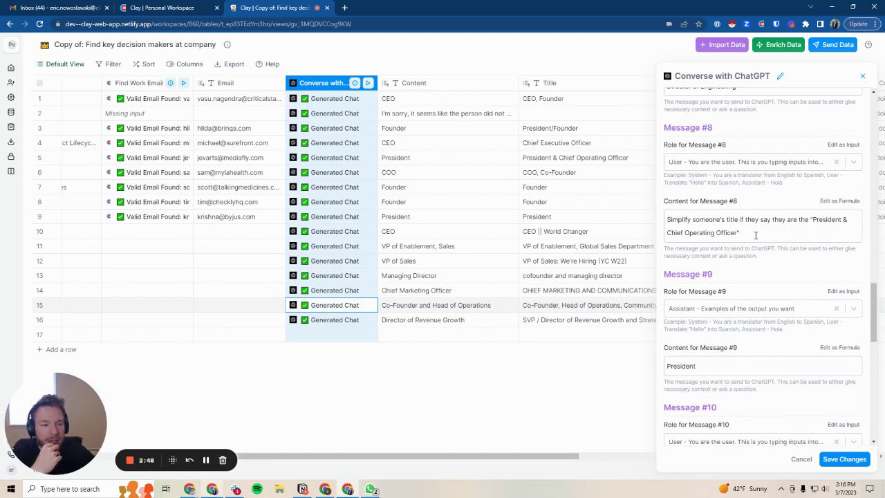
pyautogui.scroll(-1, 743, 236)
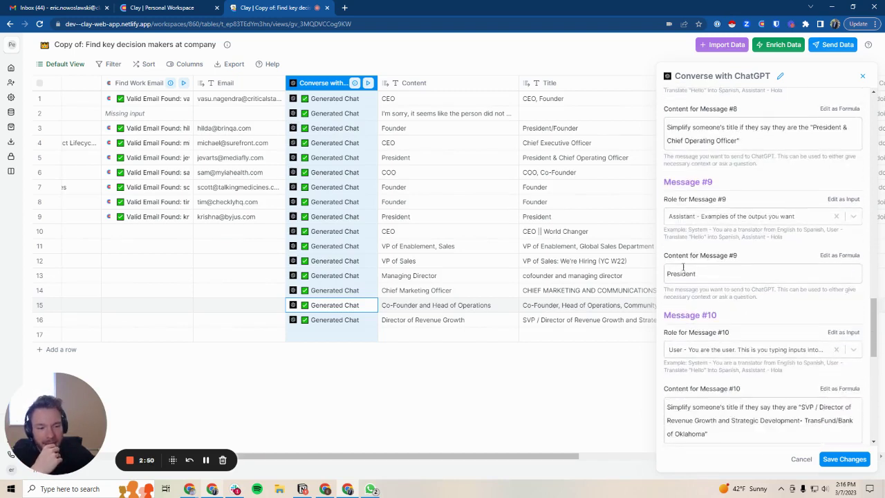
pyautogui.scroll(-2, 720, 270)
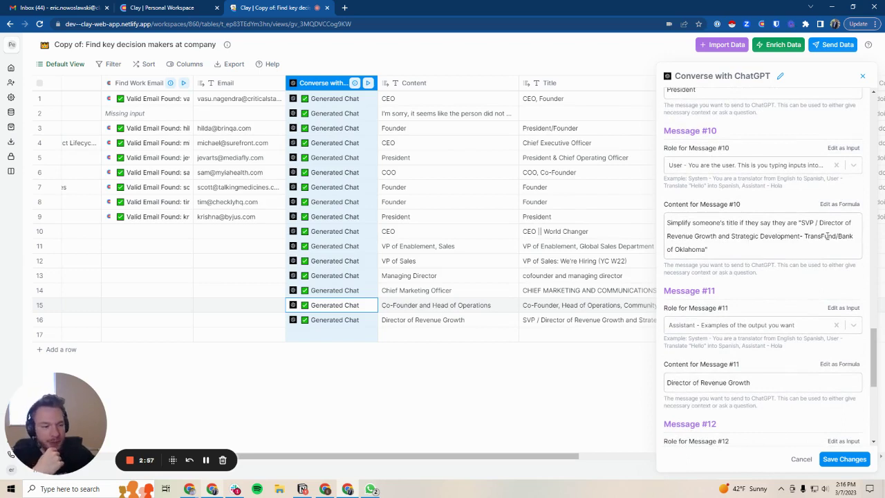
pyautogui.scroll(-3, 760, 242)
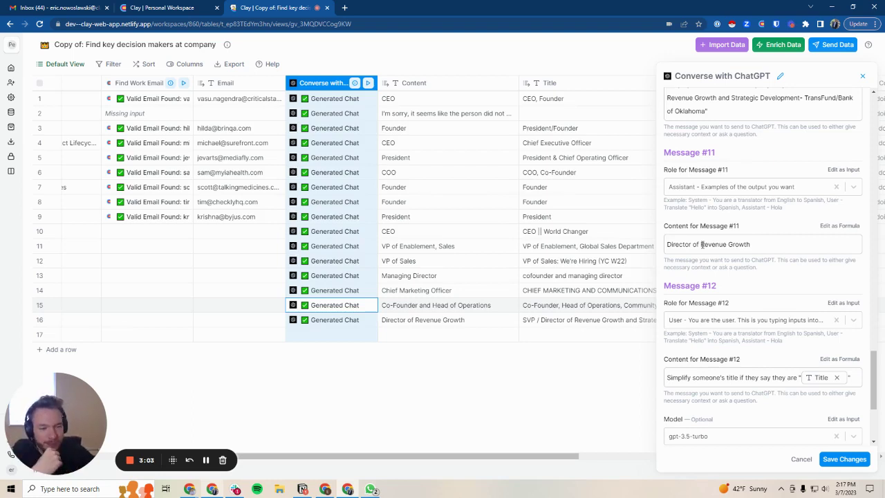
# - Save Changes on the ChatGPT column settings, below Model and Creativity Level
pyautogui.scroll(-1, 701, 244)
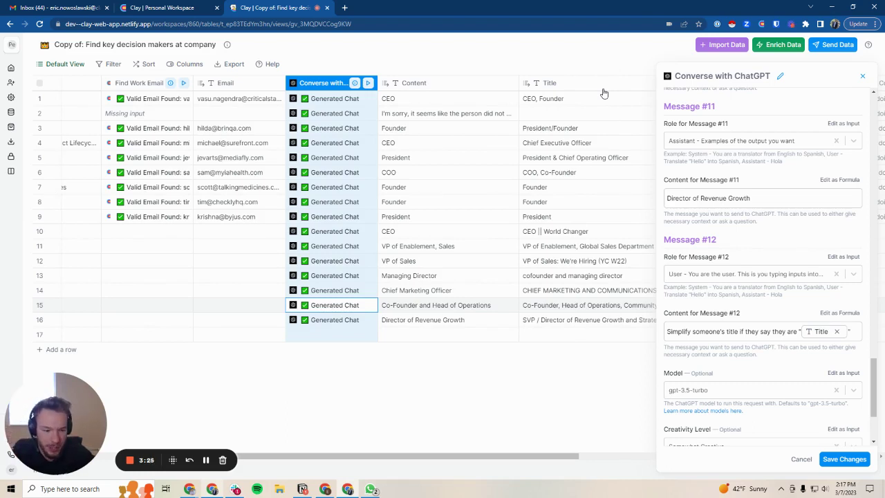
pyautogui.scroll(-3, 735, 229)
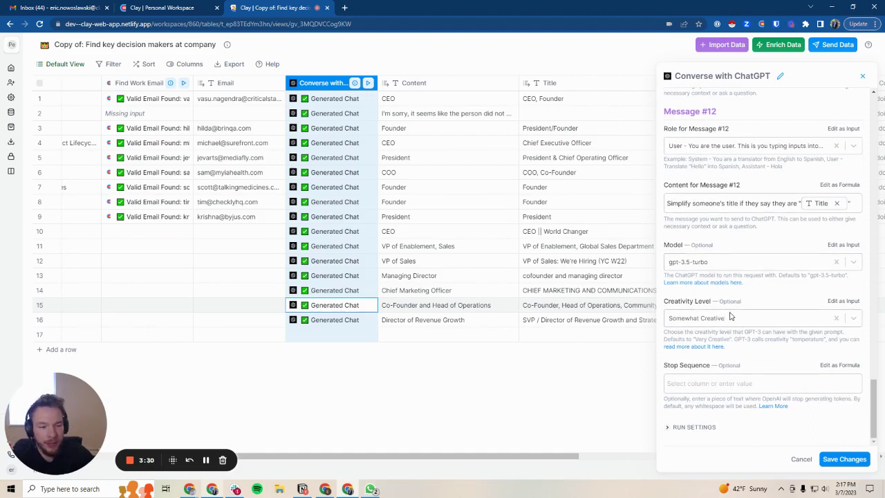
pyautogui.click(847, 463)
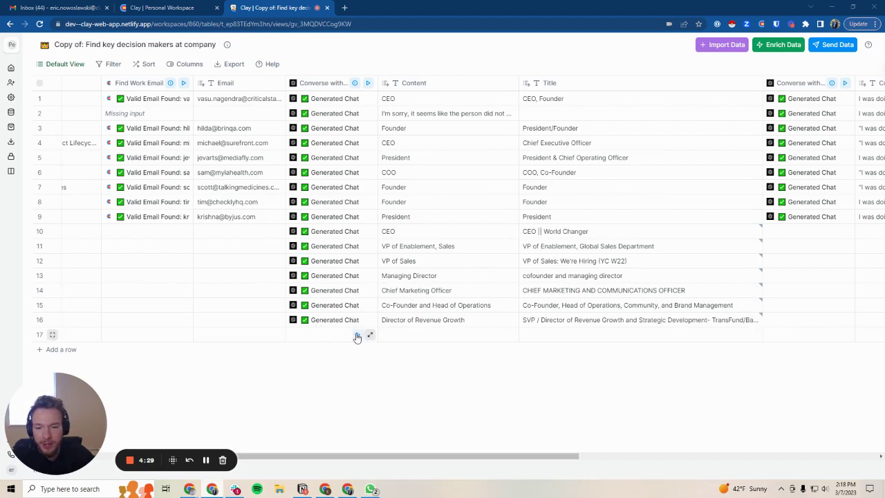
# - Enter 'Co-Founder and Chief Revenue Officer (CRO)' as row 17's Title to trigger ChatGPT
pyautogui.doubleClick(565, 335)
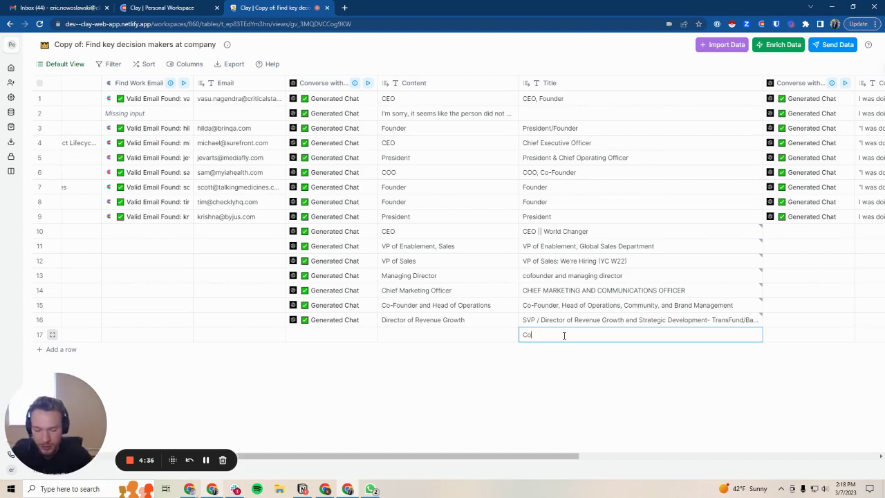
pyautogui.write('Co-Founder and ')
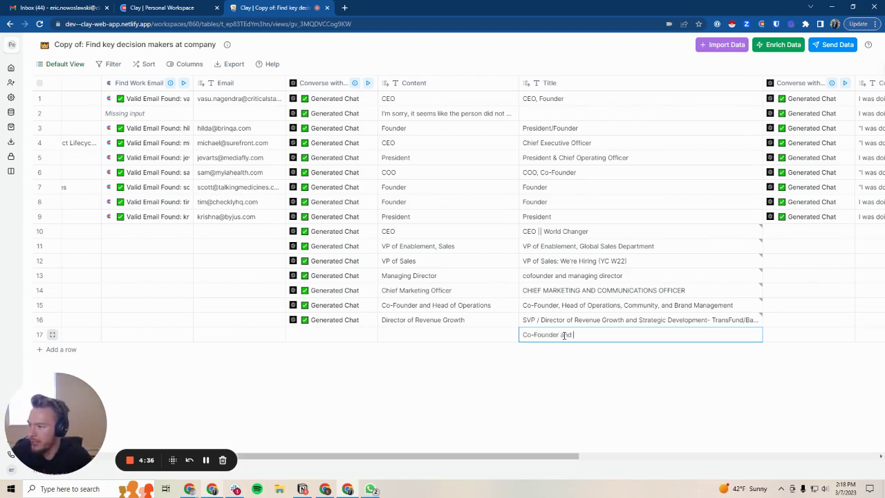
pyautogui.write('Chief Revenue Of')
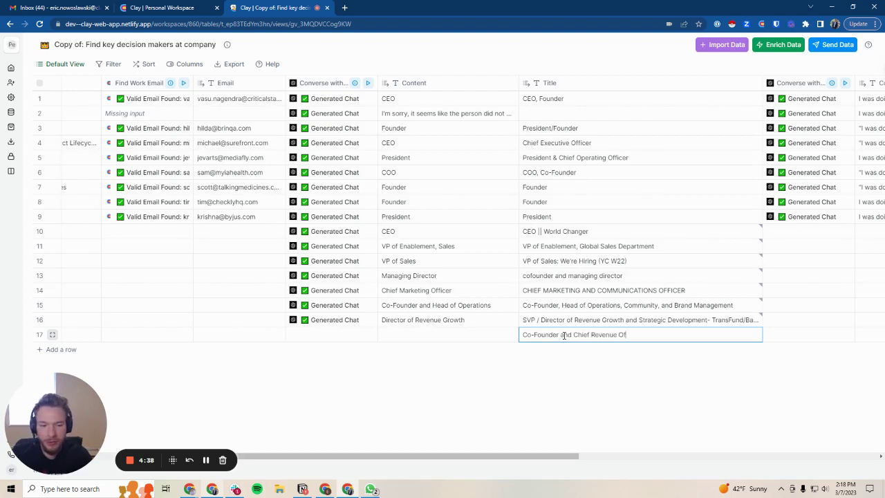
pyautogui.write('ficer (CRO')
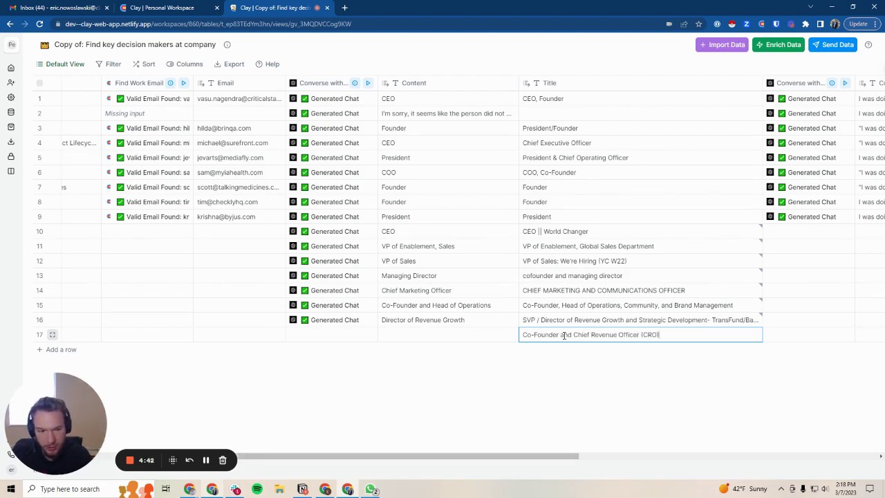
pyautogui.press('Return')
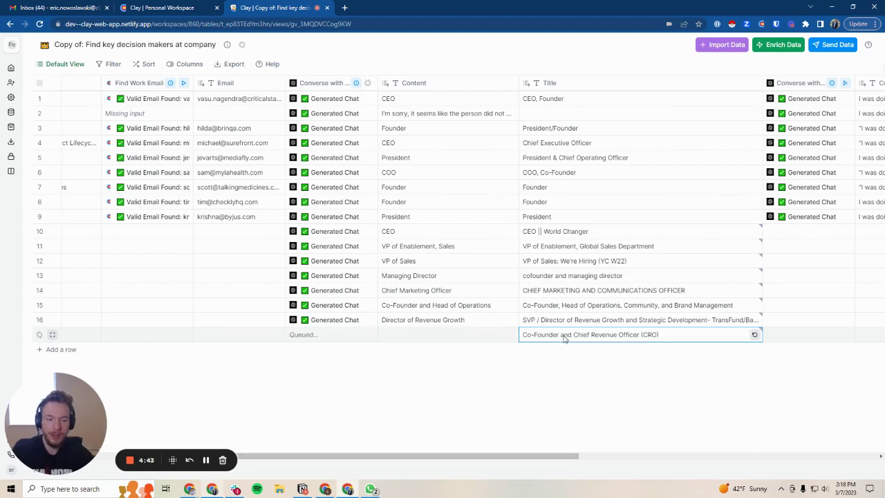